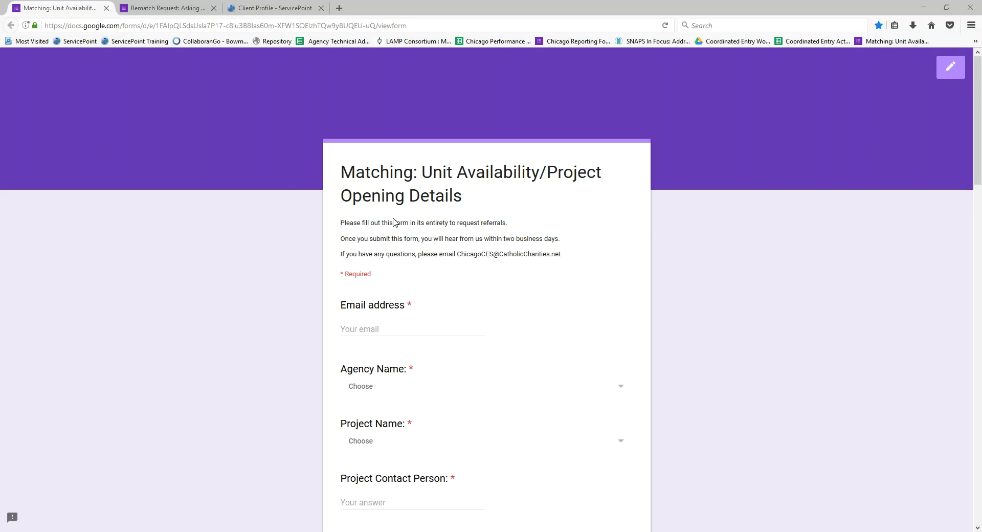
# - Scroll the Matching form past the contact fields to the HOPWA-funded and unit-size questions
pyautogui.scroll(-3, 404, 220)
pyautogui.scroll(3, 407, 219)
pyautogui.scroll(-2, 428, 220)
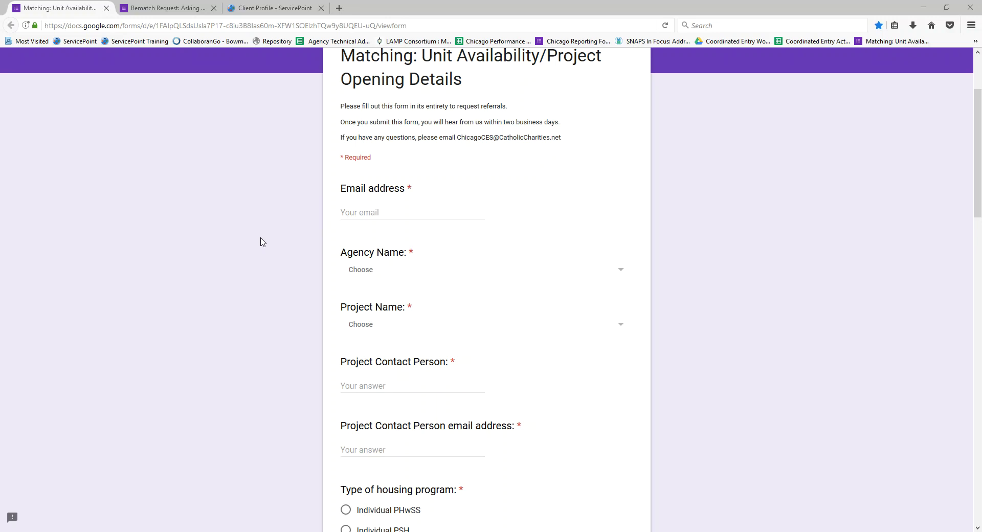
pyautogui.scroll(-2, 272, 241)
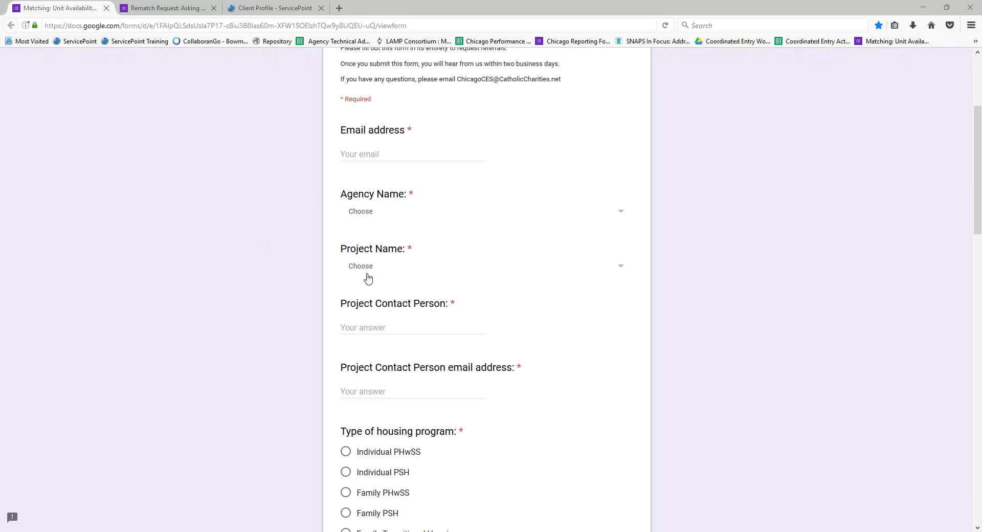
pyautogui.scroll(-4, 276, 293)
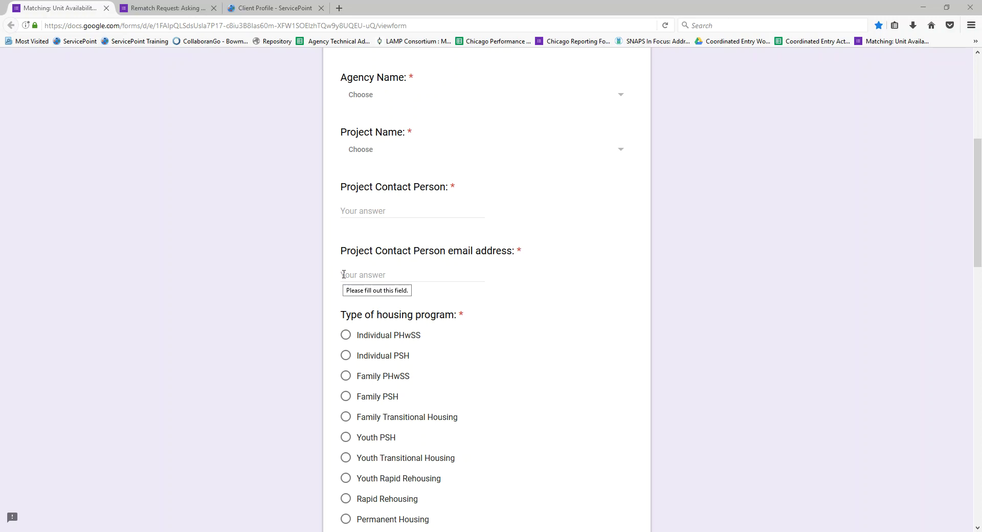
pyautogui.scroll(-3, 278, 279)
pyautogui.scroll(-2, 274, 270)
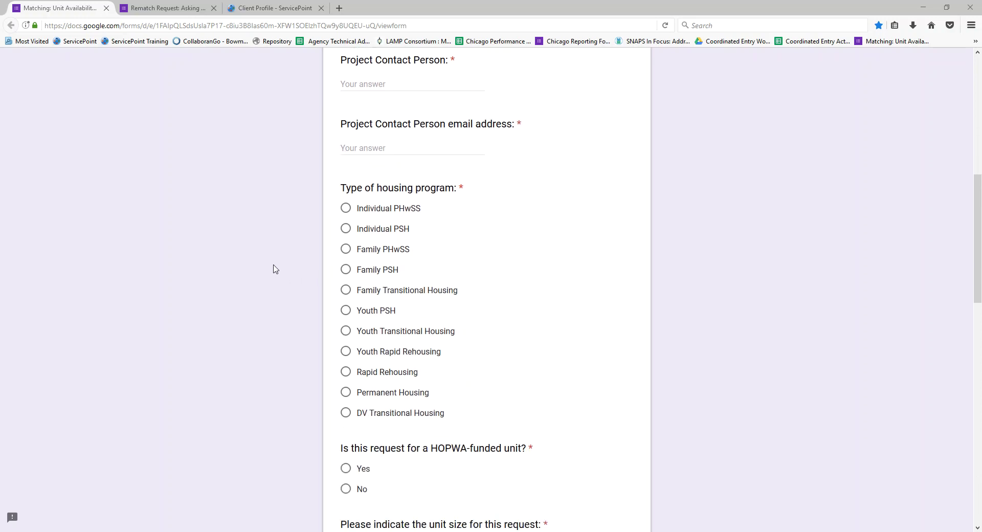
pyautogui.scroll(-1, 266, 260)
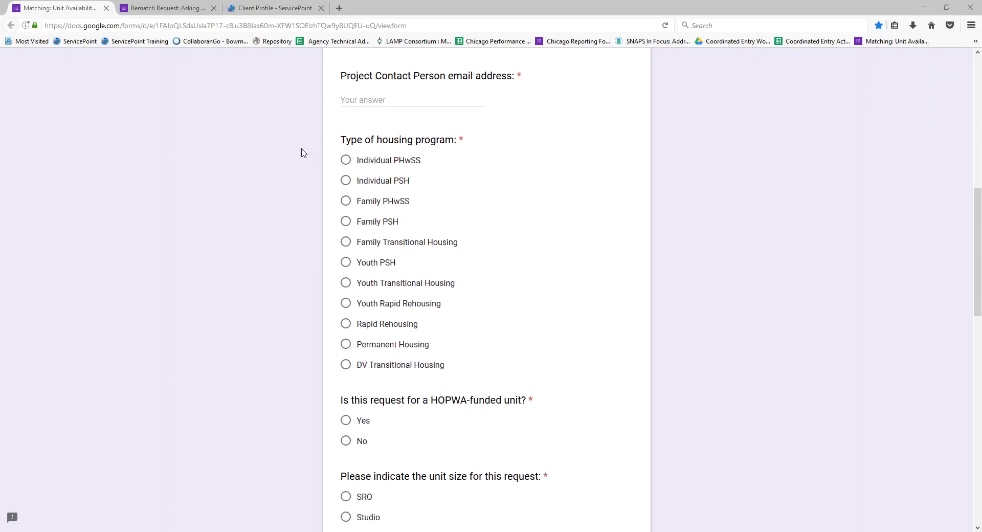
pyautogui.scroll(-1, 305, 202)
pyautogui.scroll(-4, 305, 201)
pyautogui.scroll(-2, 302, 202)
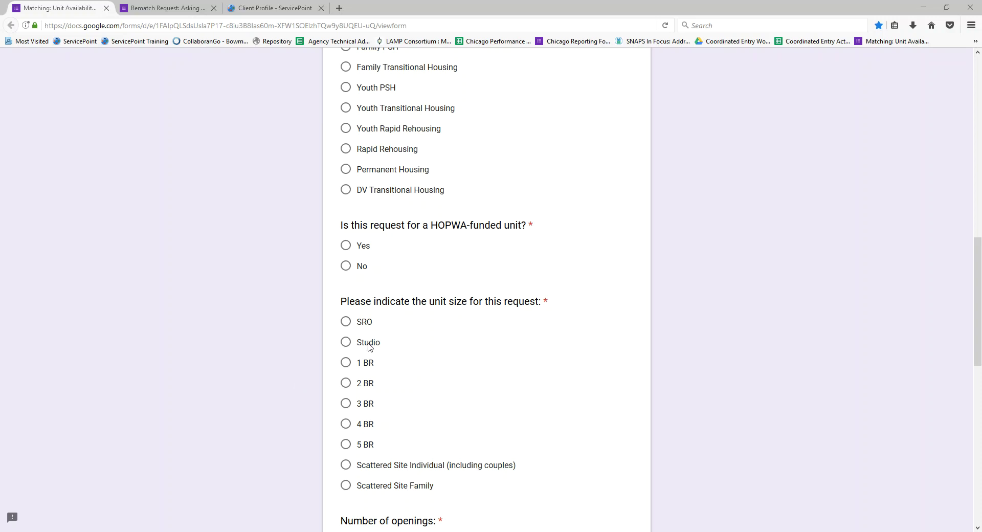
# - Scroll to the Matching form's date fields, reCAPTCHA and SUBMIT button, then switch to the Rematch Request form
pyautogui.scroll(-2, 562, 293)
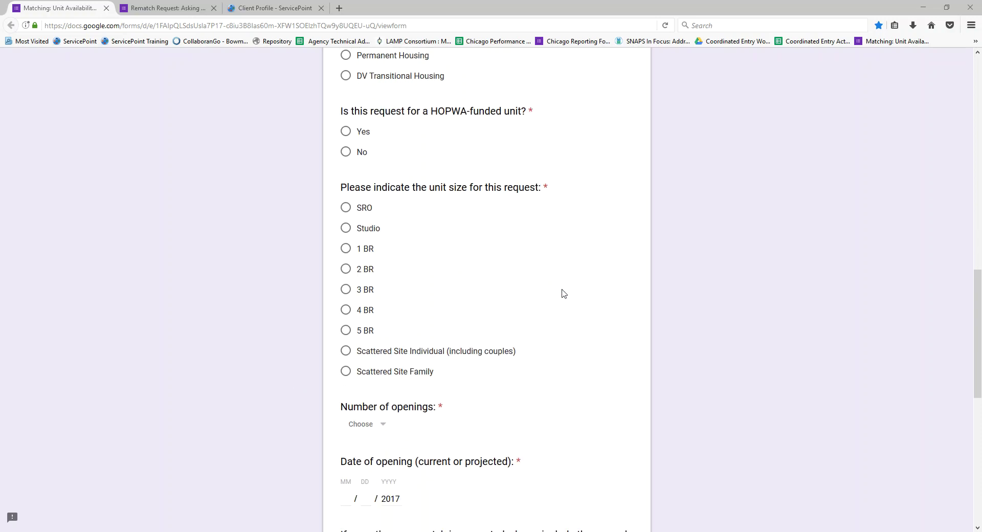
pyautogui.scroll(-3, 563, 293)
pyautogui.scroll(-2, 562, 293)
pyautogui.scroll(-1, 508, 248)
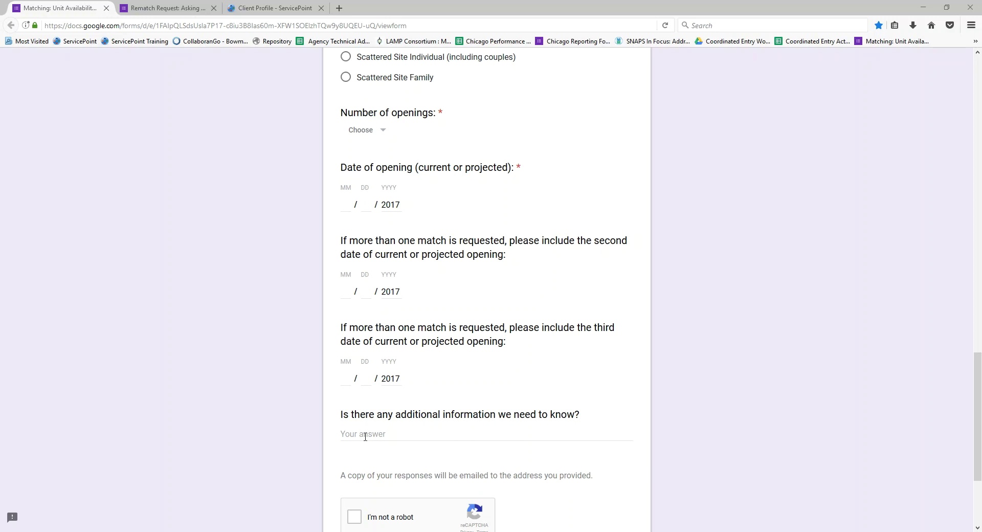
pyautogui.scroll(-2, 485, 430)
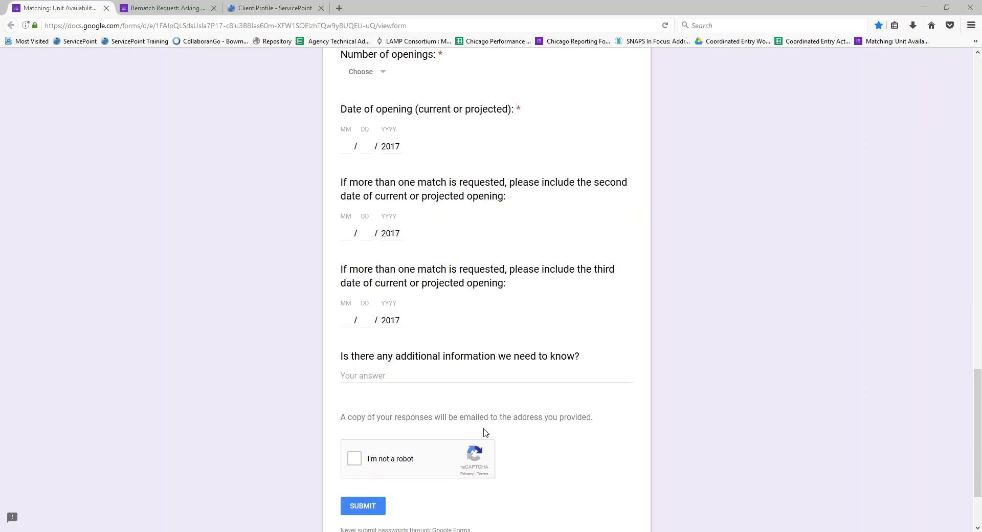
pyautogui.click(163, 6)
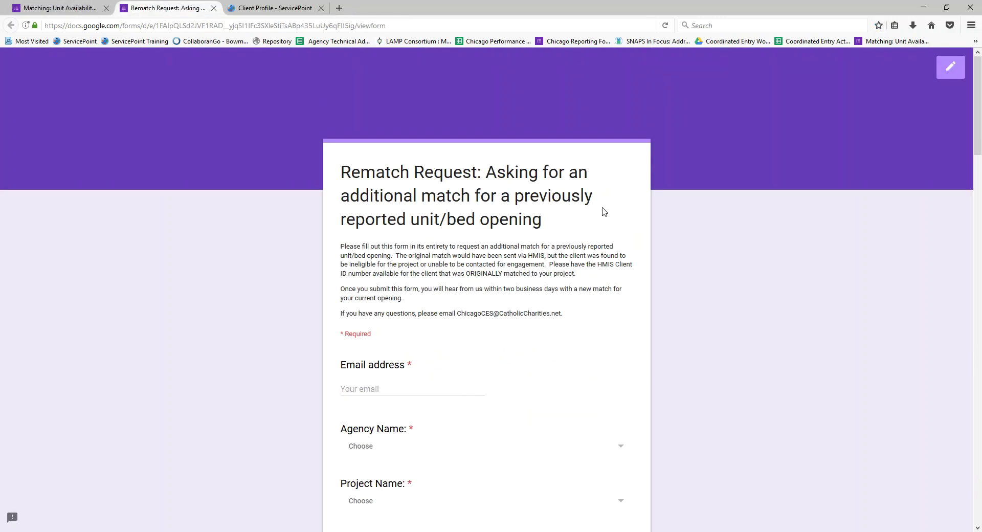
# - Scroll the Rematch Request form past housing program to the opening-date, unit-size, HMIS ID and referral-status questions
pyautogui.scroll(-1, 604, 202)
pyautogui.scroll(-4, 604, 202)
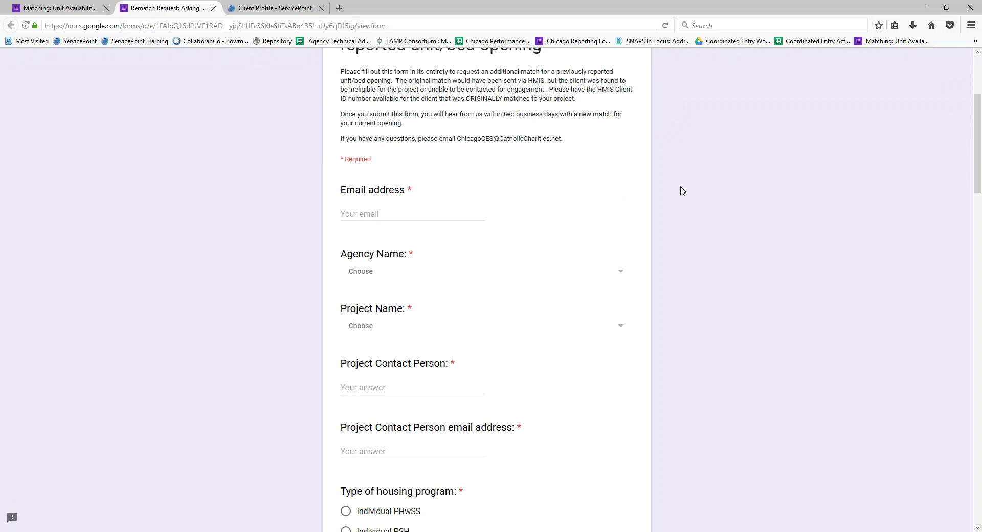
pyautogui.scroll(-2, 682, 191)
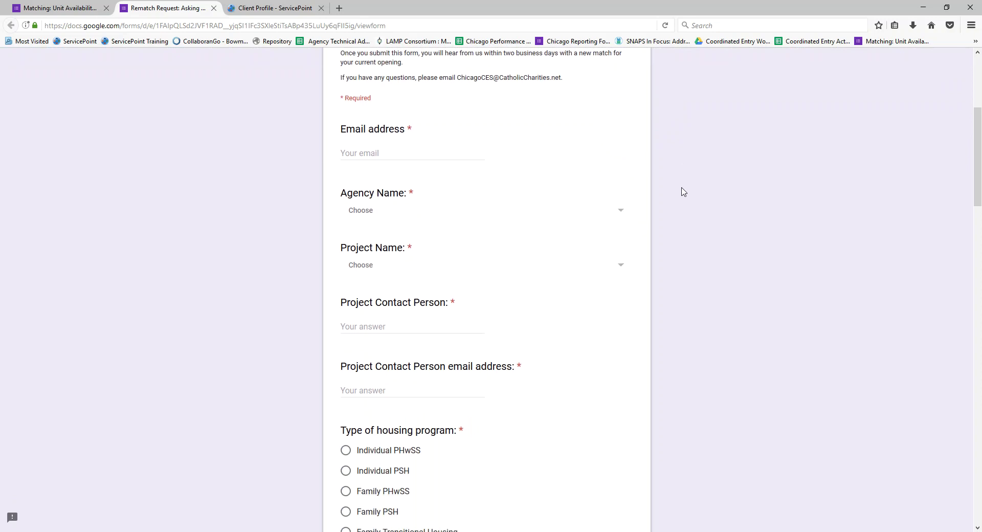
pyautogui.scroll(-2, 684, 191)
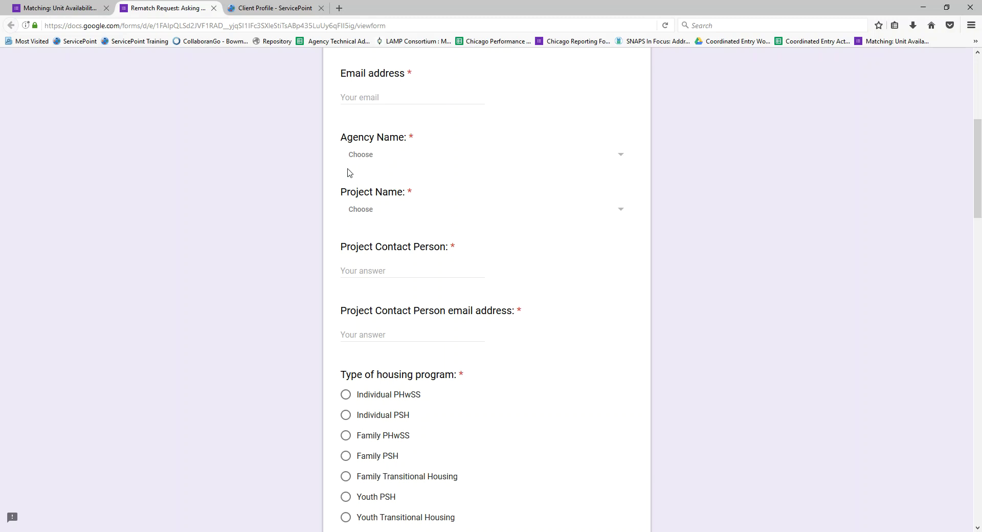
pyautogui.scroll(-1, 370, 324)
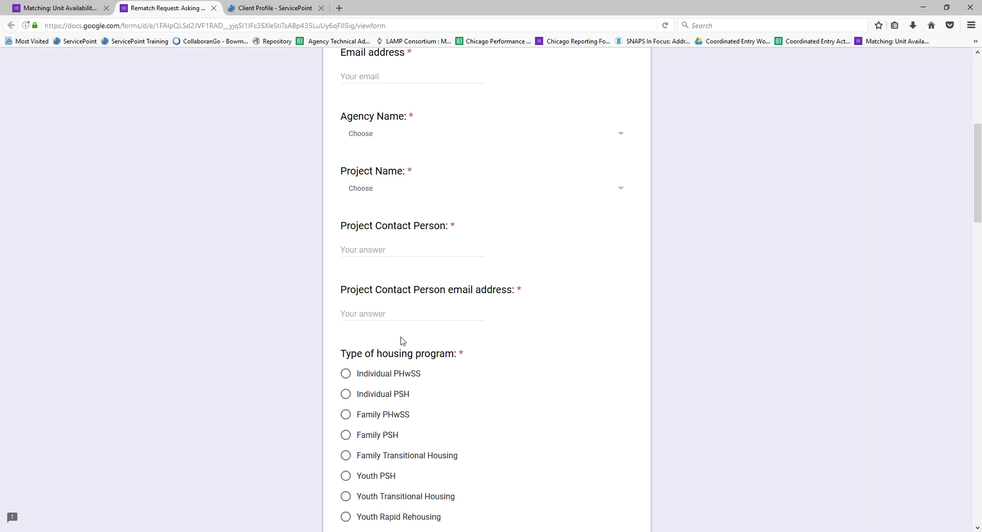
pyautogui.scroll(-2, 400, 340)
pyautogui.scroll(-1, 465, 355)
pyautogui.scroll(-1, 467, 358)
pyautogui.scroll(-2, 420, 346)
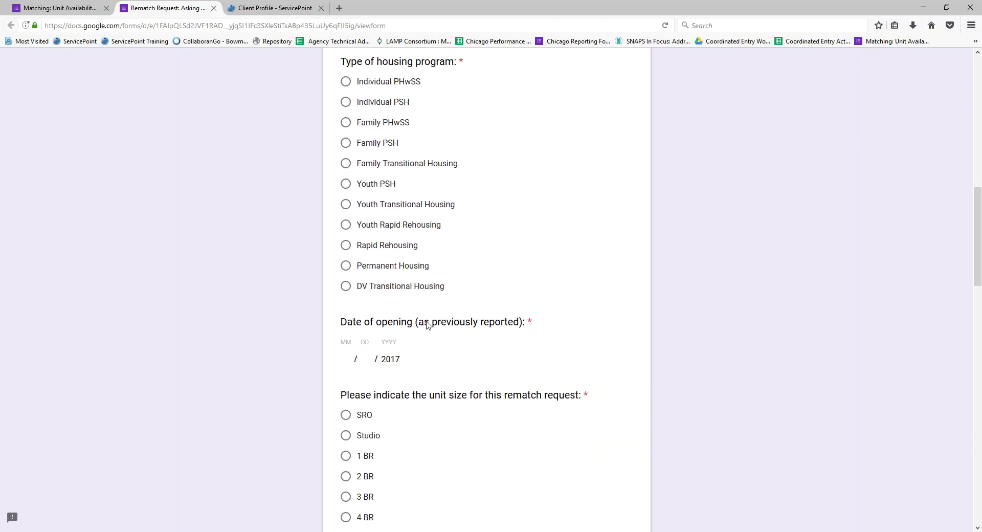
pyautogui.scroll(-2, 426, 311)
pyautogui.scroll(-2, 430, 299)
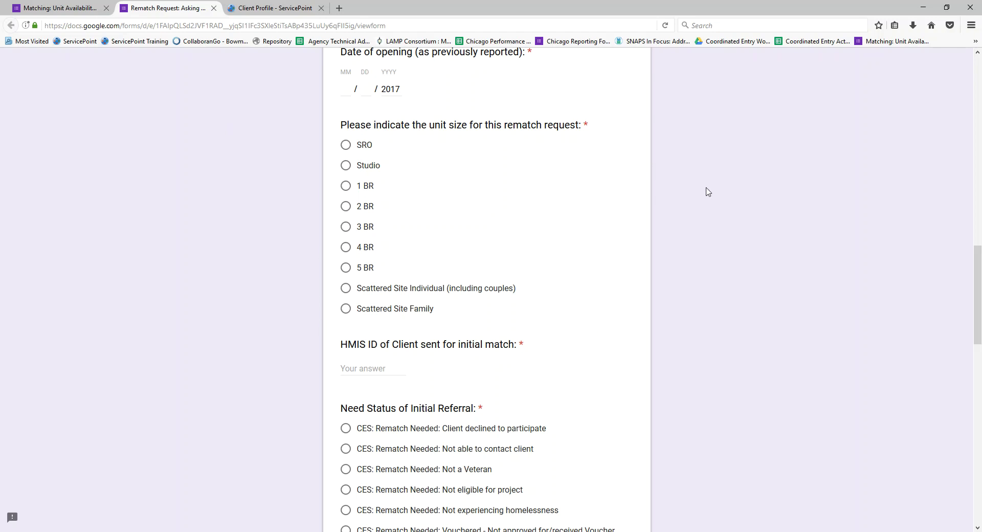
# - Scroll down to the 'If CES: Rematch Needed: Not eligible for project' reason question
pyautogui.scroll(-2, 685, 266)
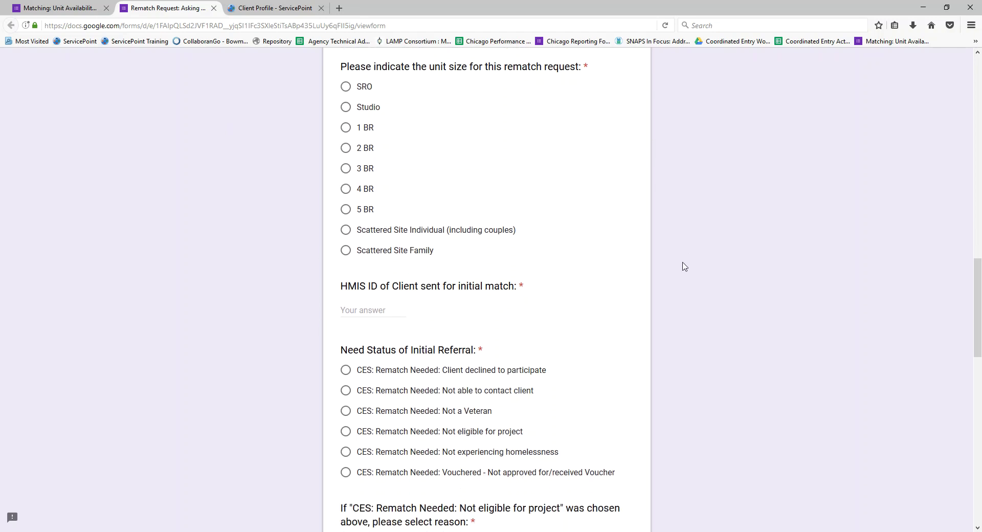
pyautogui.scroll(-3, 684, 266)
pyautogui.scroll(-2, 682, 266)
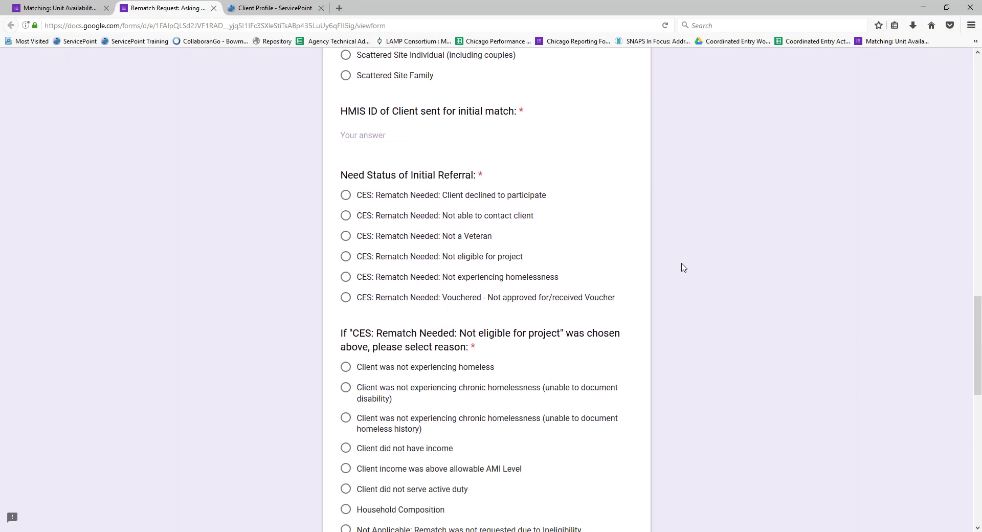
pyautogui.scroll(-1, 679, 265)
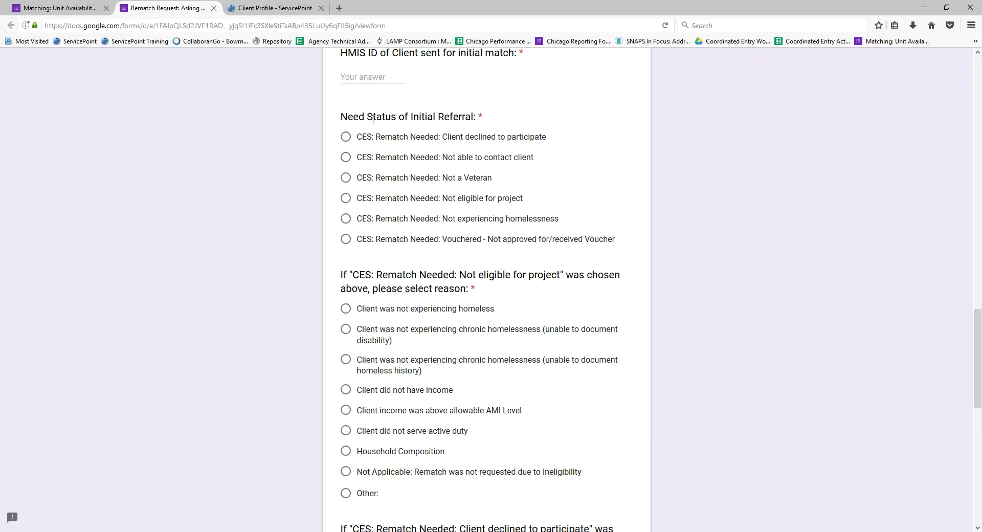
# - Scroll below the ineligibility reasons to the 'Client declined to participate' reason question
pyautogui.scroll(-2, 562, 143)
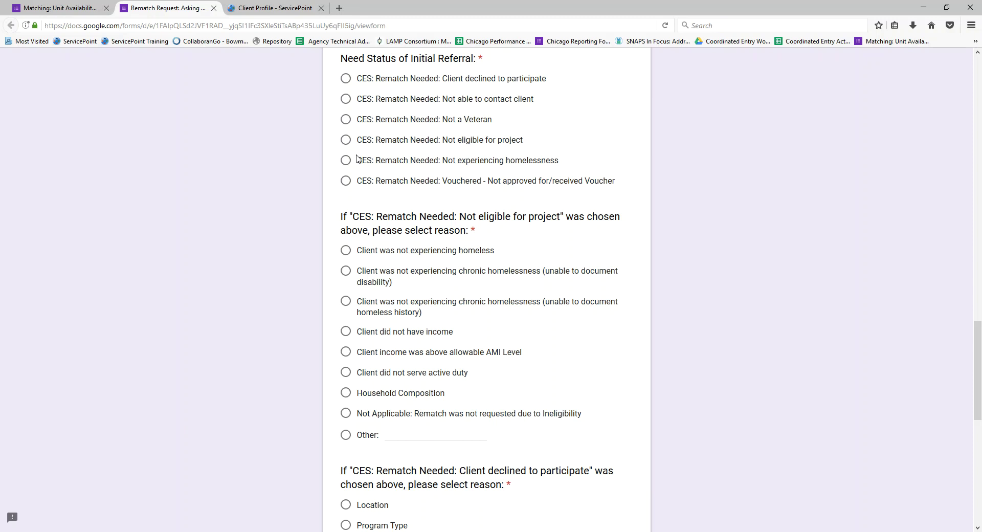
pyautogui.scroll(-2, 373, 134)
pyautogui.scroll(-3, 373, 134)
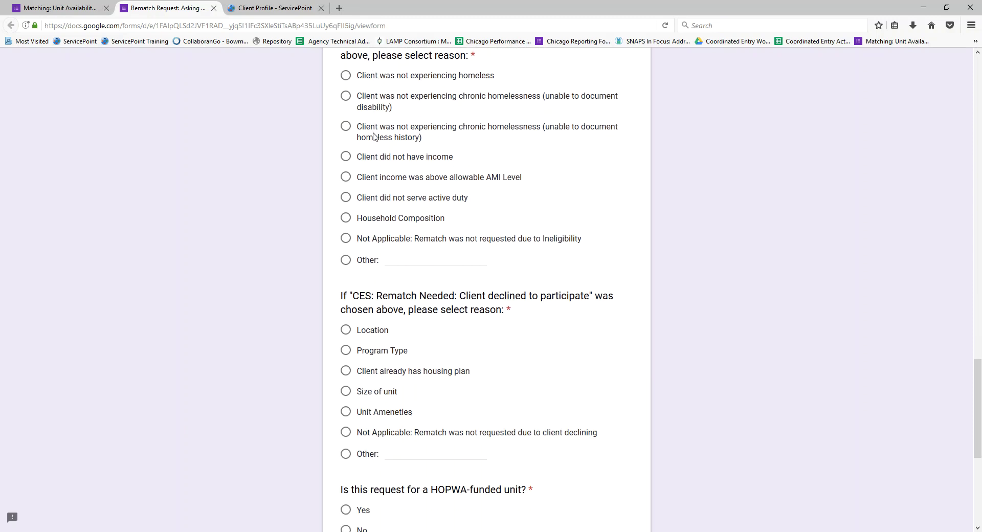
pyautogui.scroll(2, 405, 100)
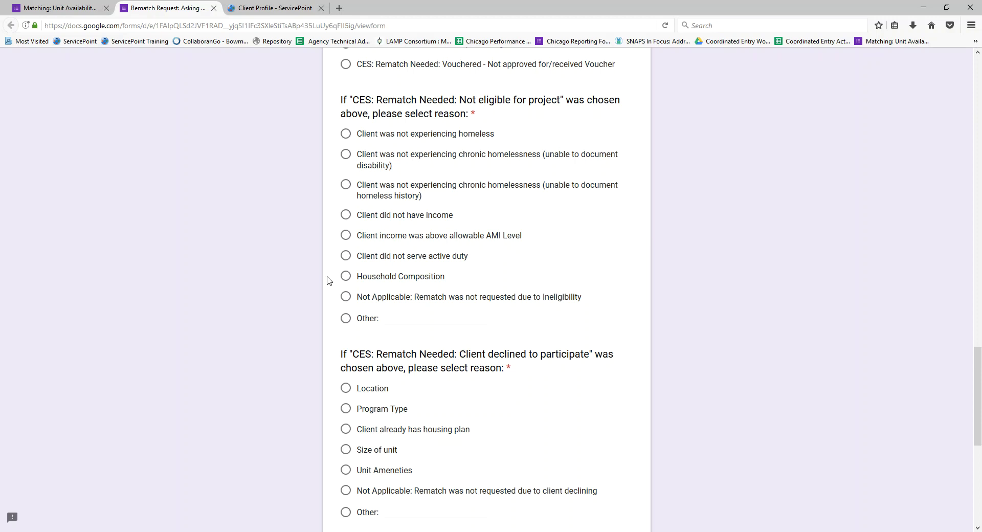
# - Mark 'Other' as the Not eligible for project reason, leaving its text blank, and scroll further down
pyautogui.click(346, 318)
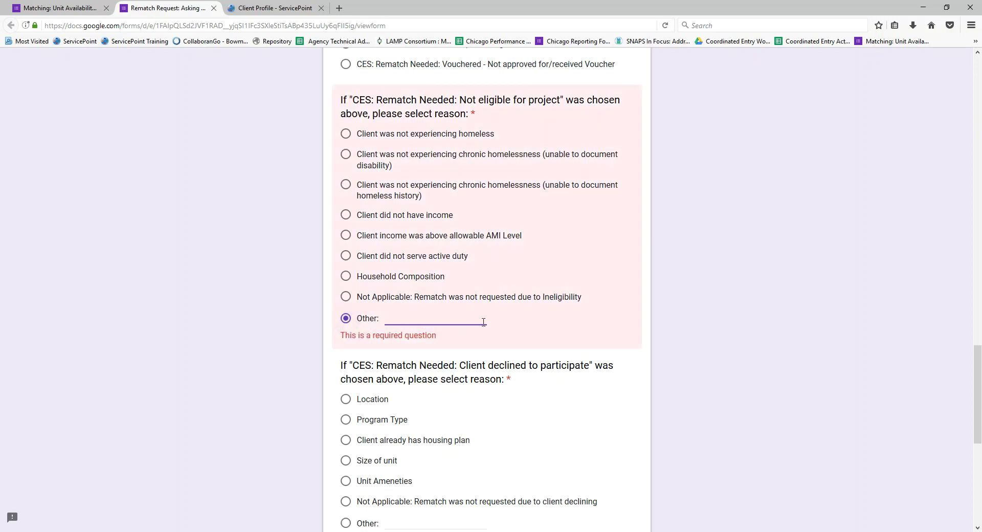
pyautogui.scroll(-3, 486, 322)
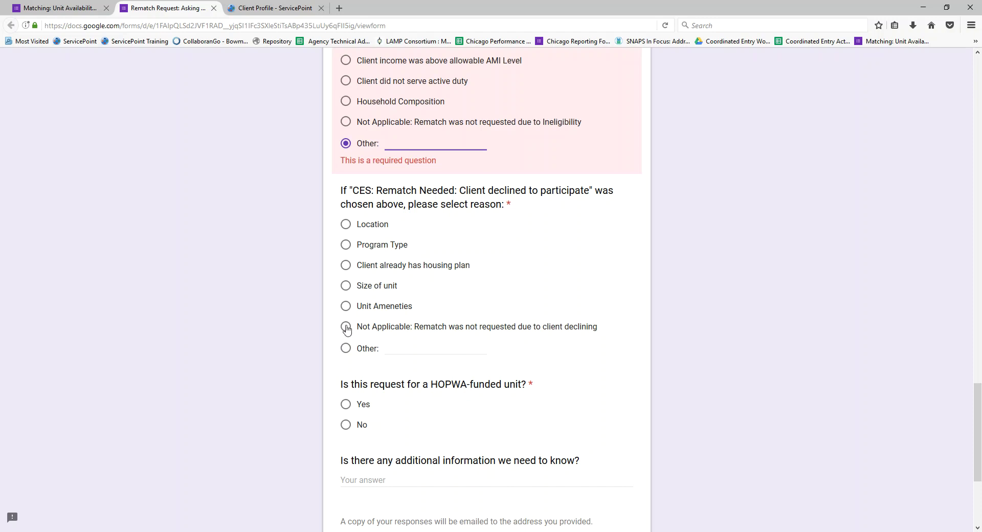
pyautogui.scroll(-3, 404, 380)
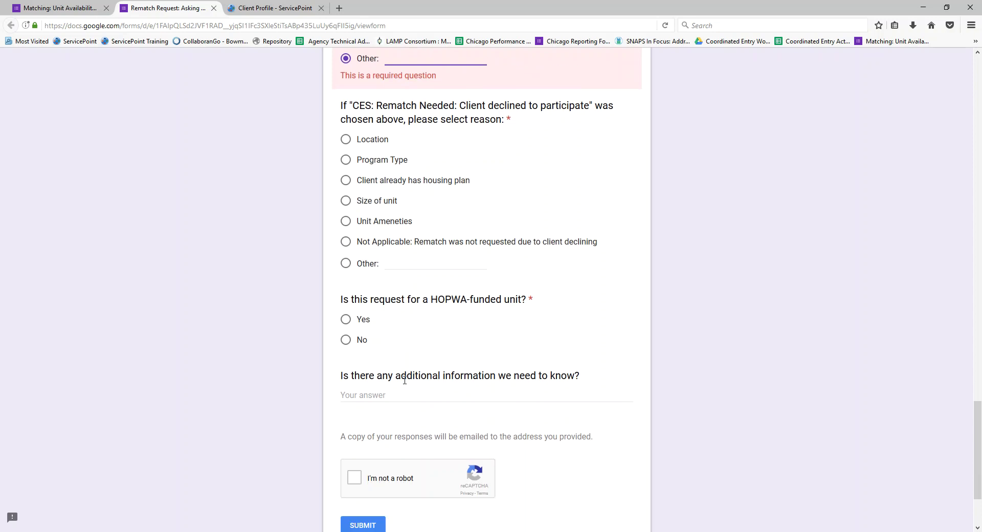
pyautogui.scroll(-1, 404, 380)
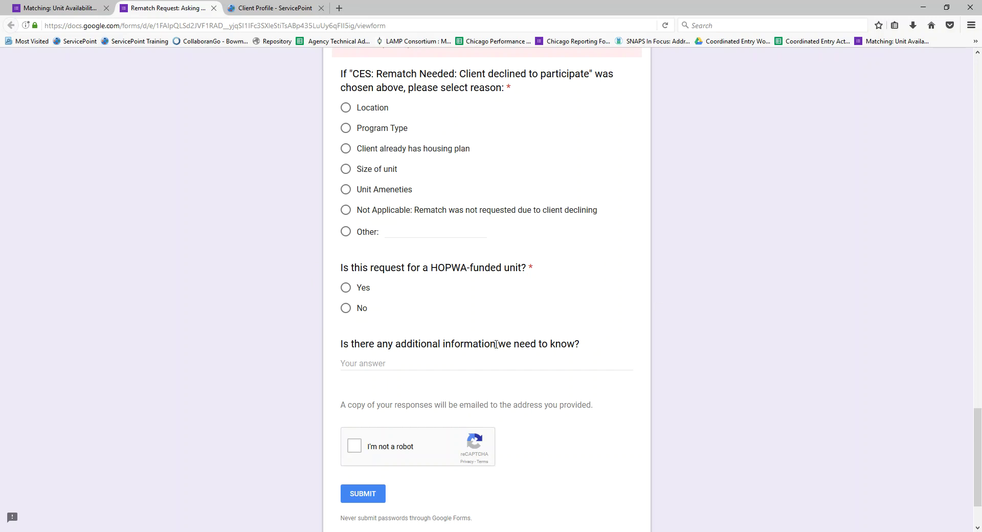
pyautogui.scroll(-3, 495, 344)
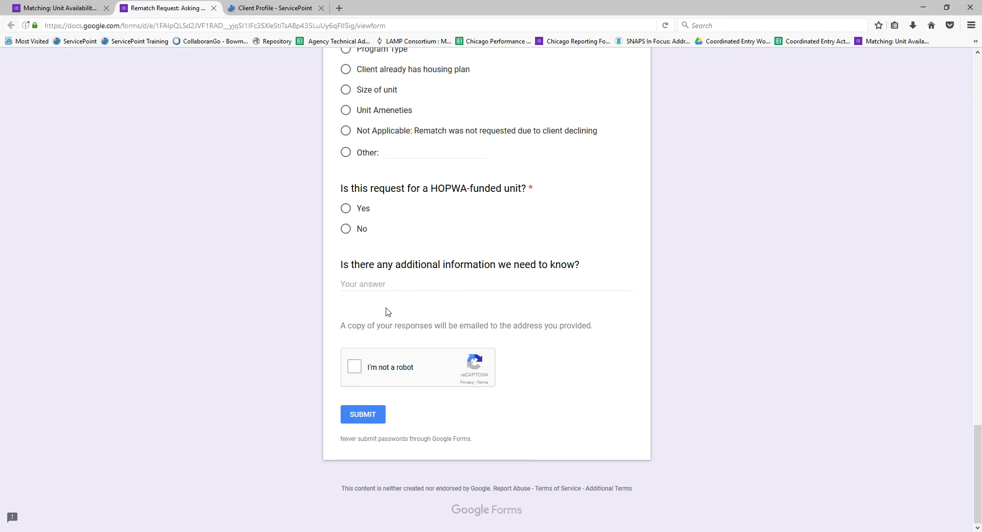
pyautogui.scroll(1, 430, 317)
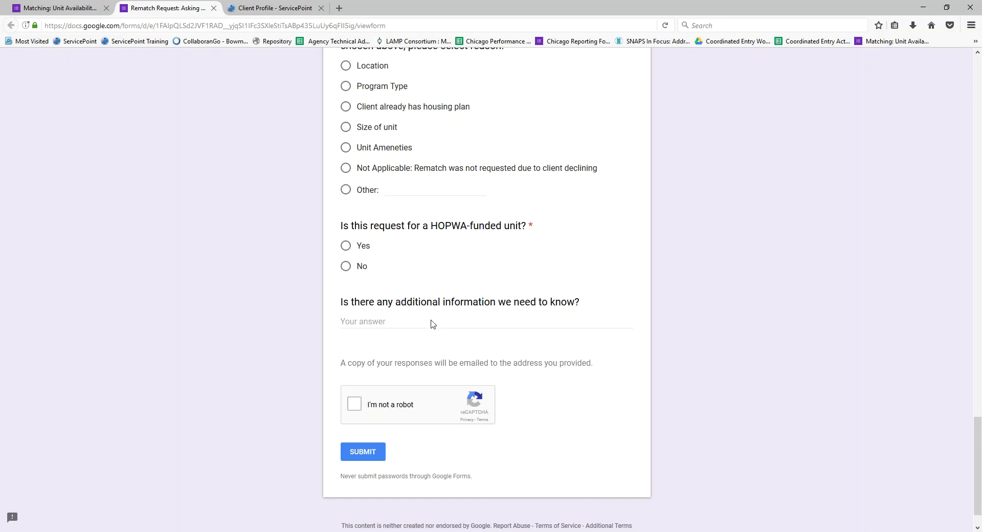
pyautogui.scroll(2, 431, 324)
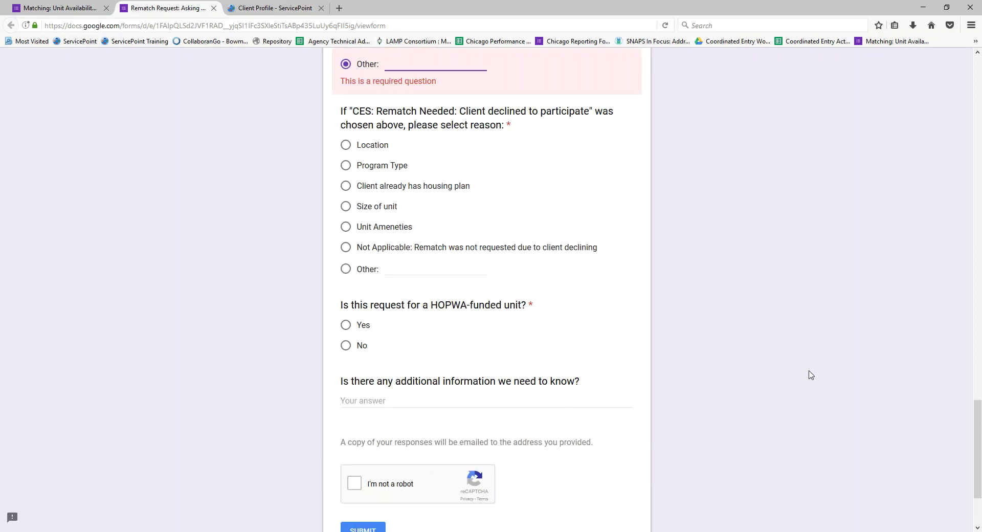